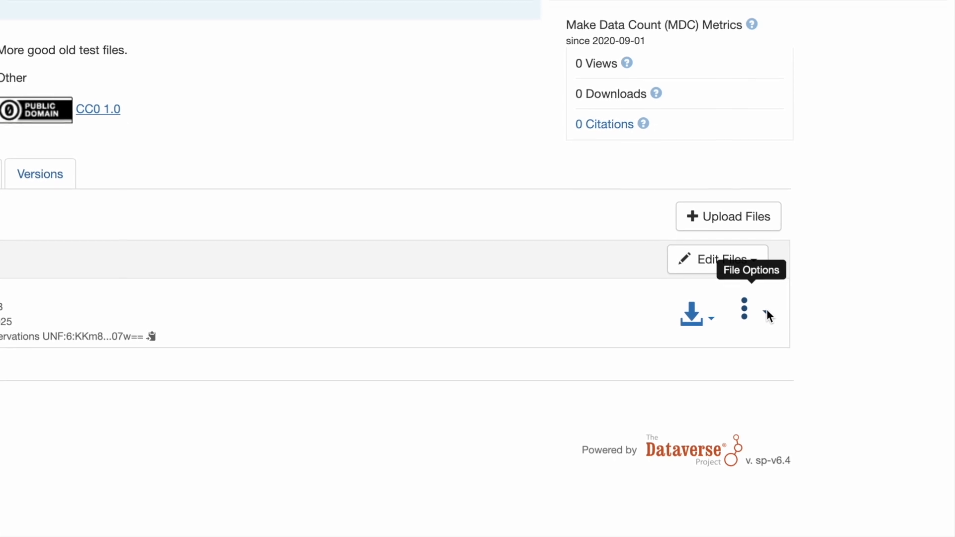
- Open the xlsxTest-1.tab file (Test #2) in Data Explorer from its File Options
click(765, 309)
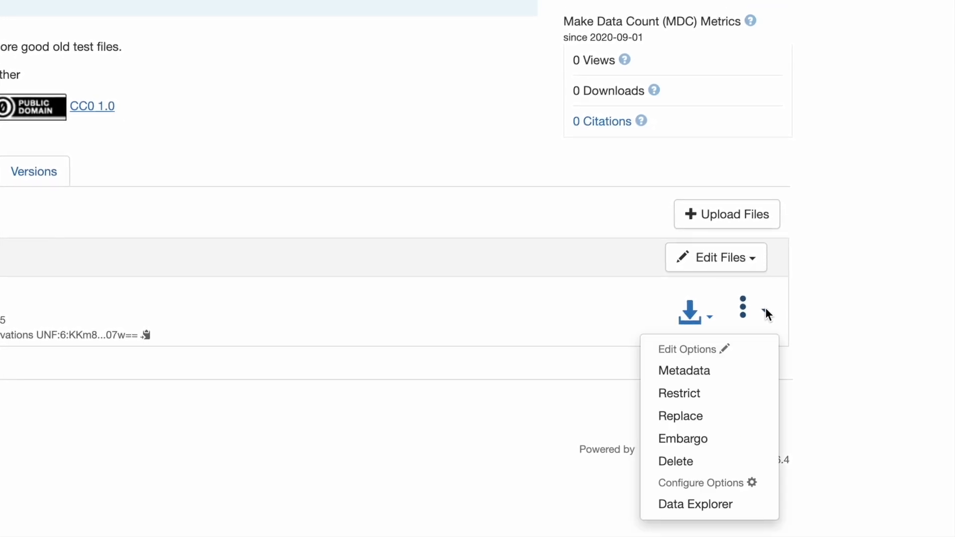
click(728, 505)
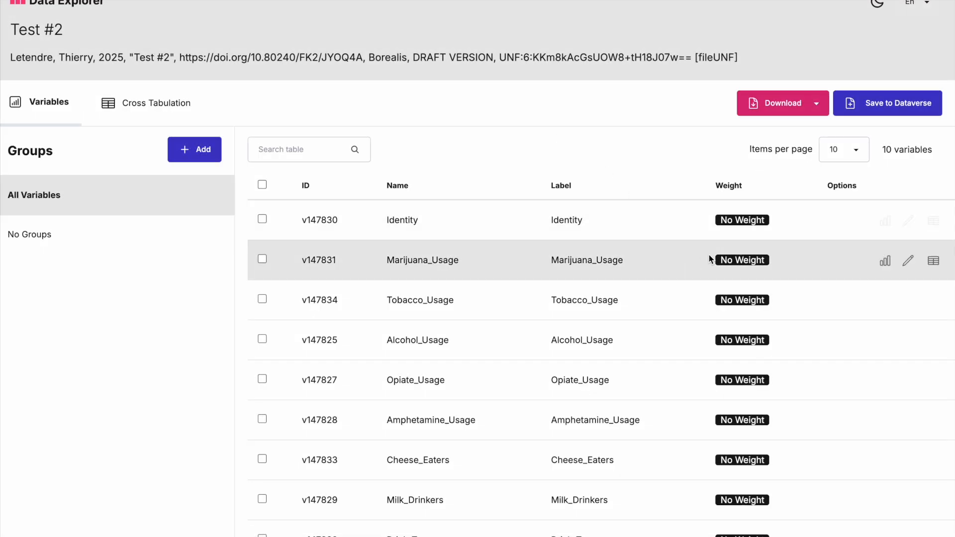
- Set Marijuana_Usage's weight variable to Weight and update the variable
click(908, 261)
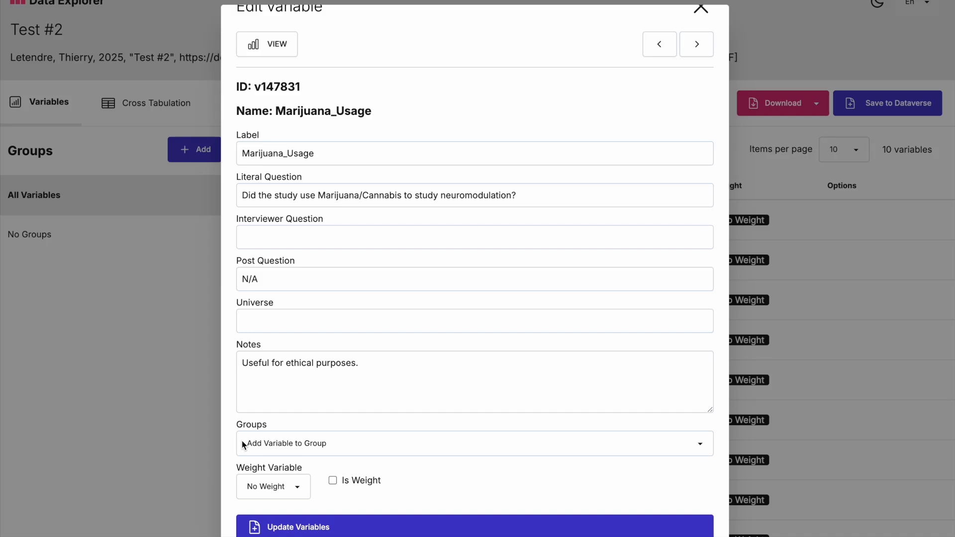
click(296, 493)
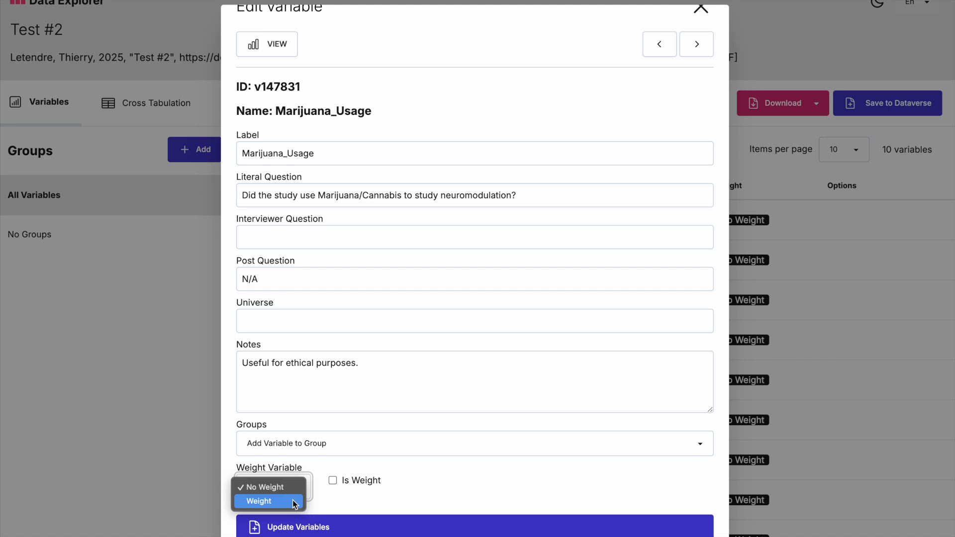
click(296, 504)
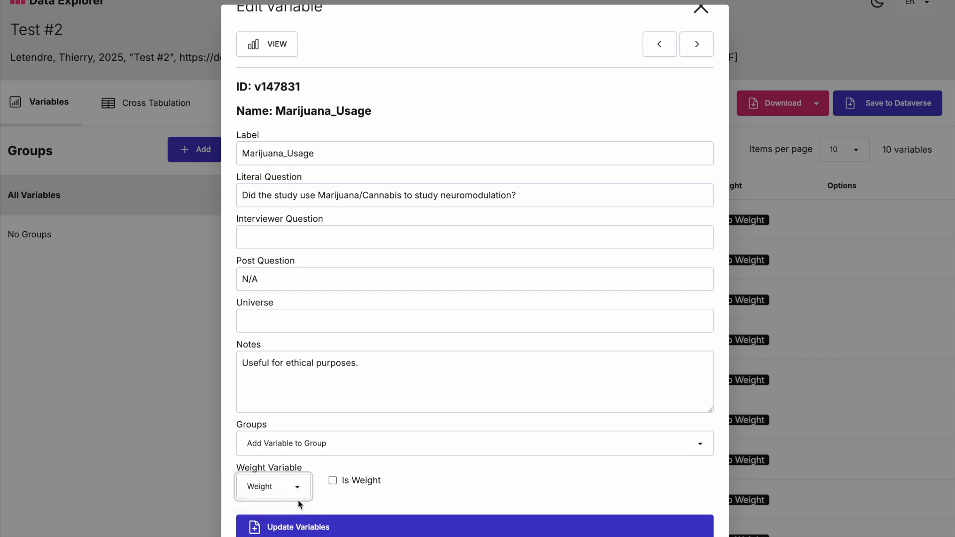
scroll(348, 494, down, 1)
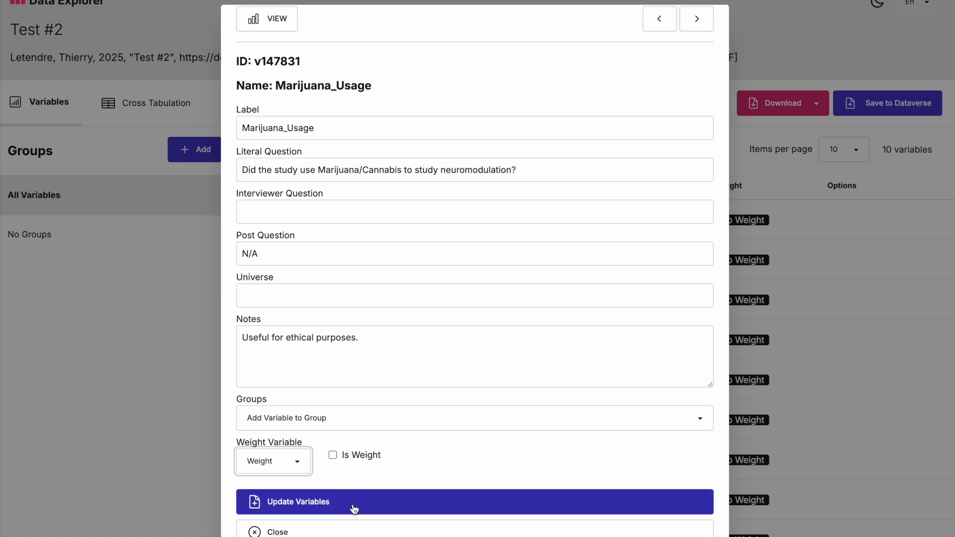
click(354, 509)
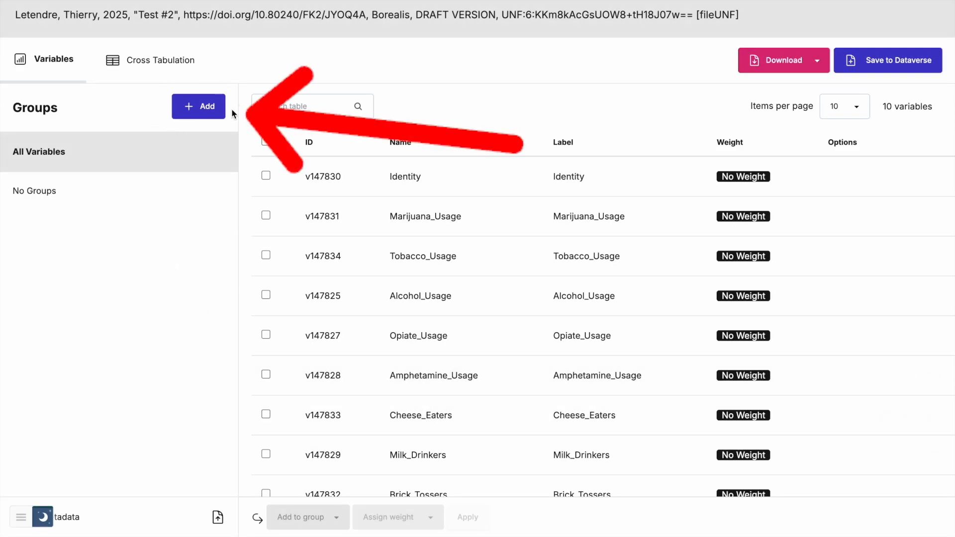
- Create a new variable group named 'Substances'
click(184, 113)
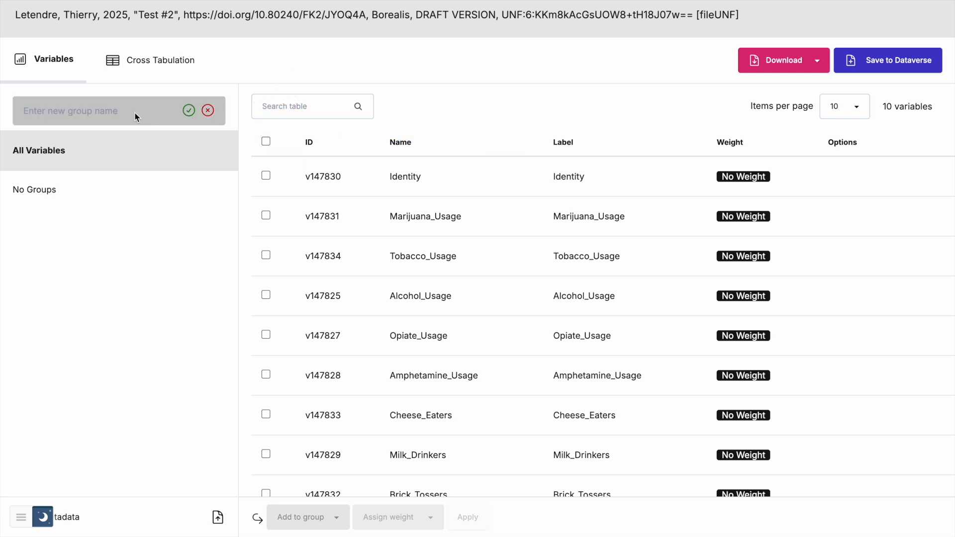
text(Su)
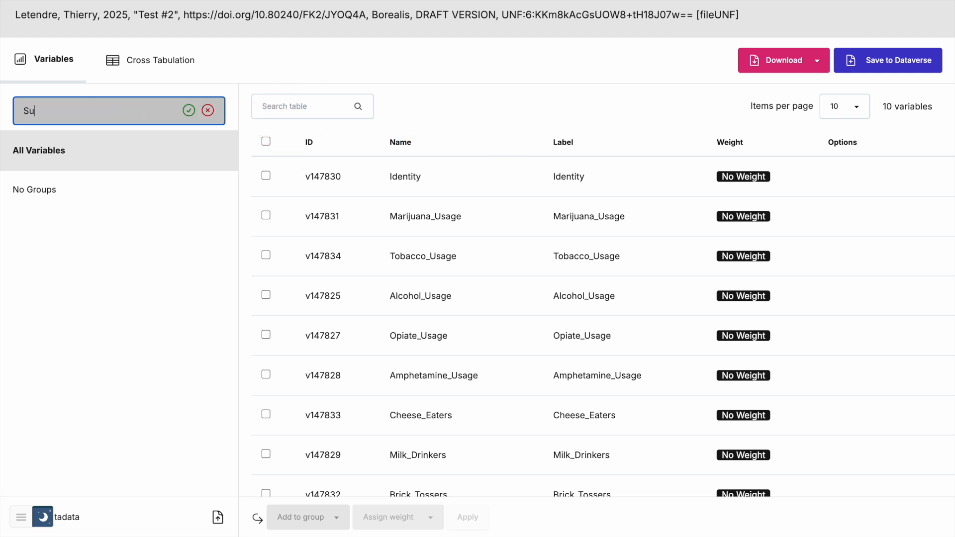
text(bstances)
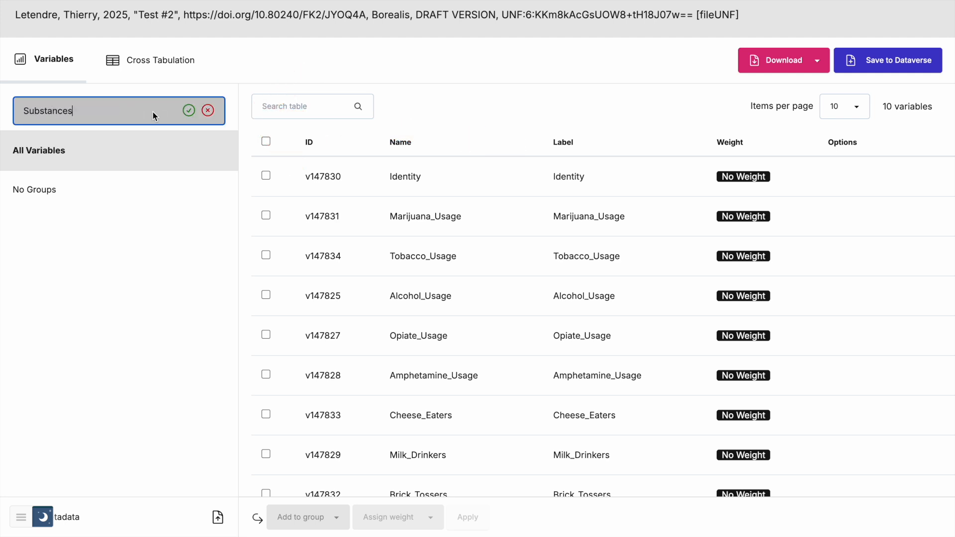
click(190, 112)
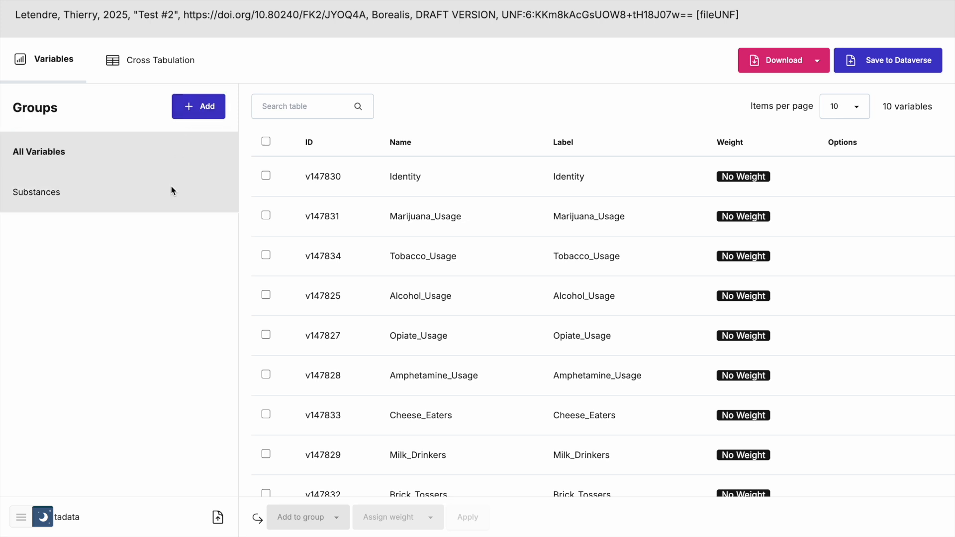
click(171, 187)
click(266, 142)
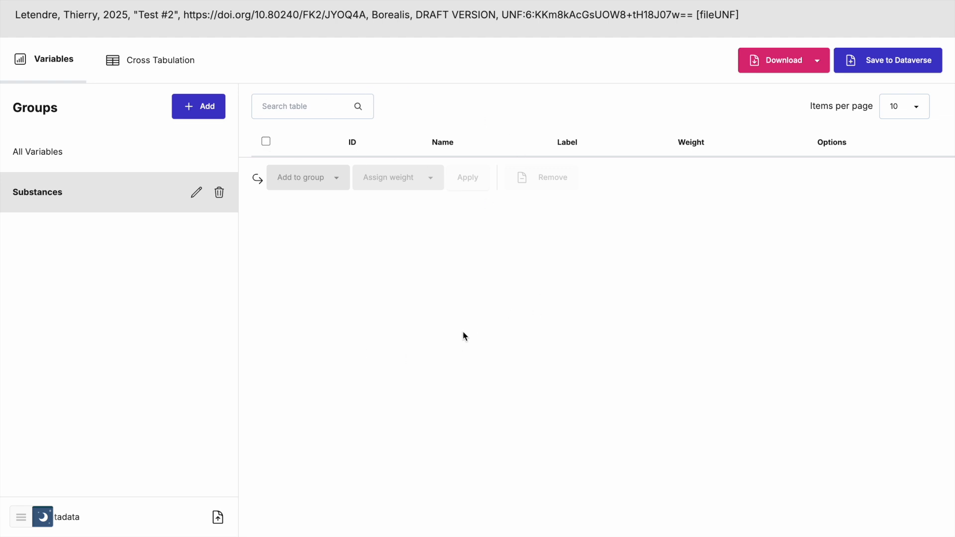
click(124, 151)
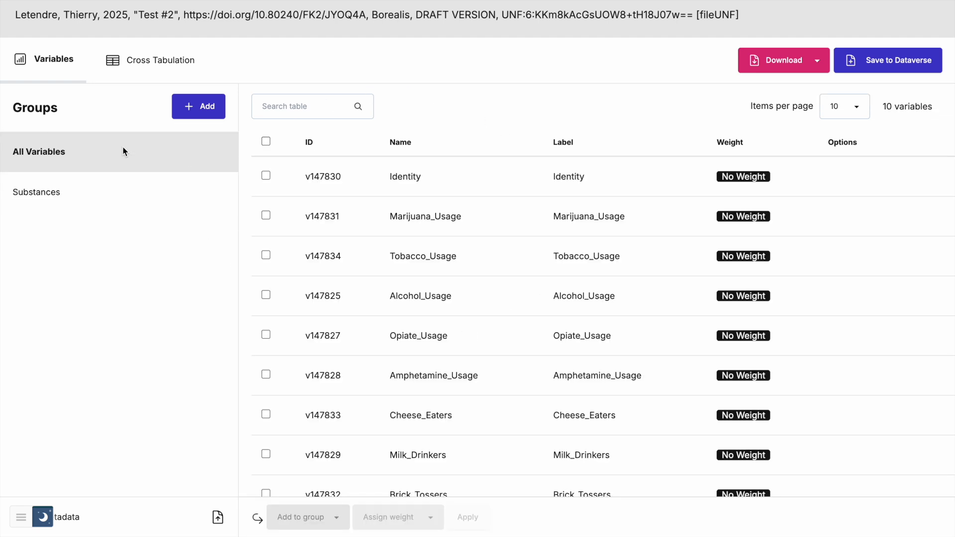
- Add Marijuana, Tobacco, Alcohol, Opiate and Amphetamine usage variables to the Substances group
click(266, 216)
click(266, 255)
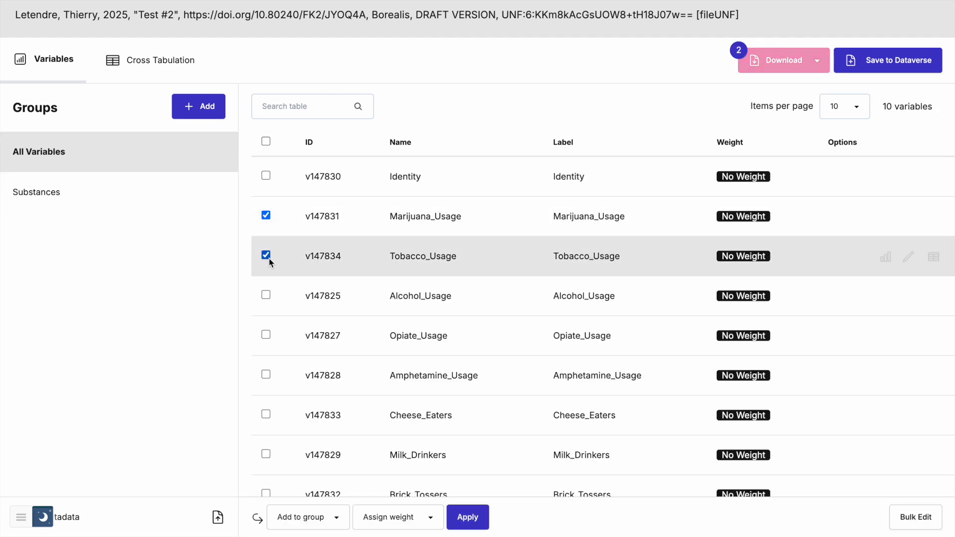
click(266, 295)
click(267, 333)
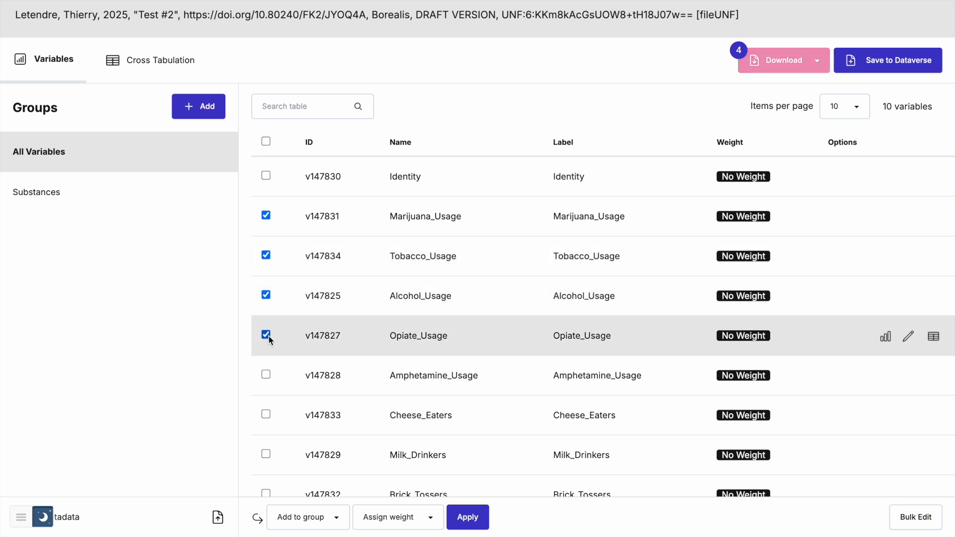
click(266, 375)
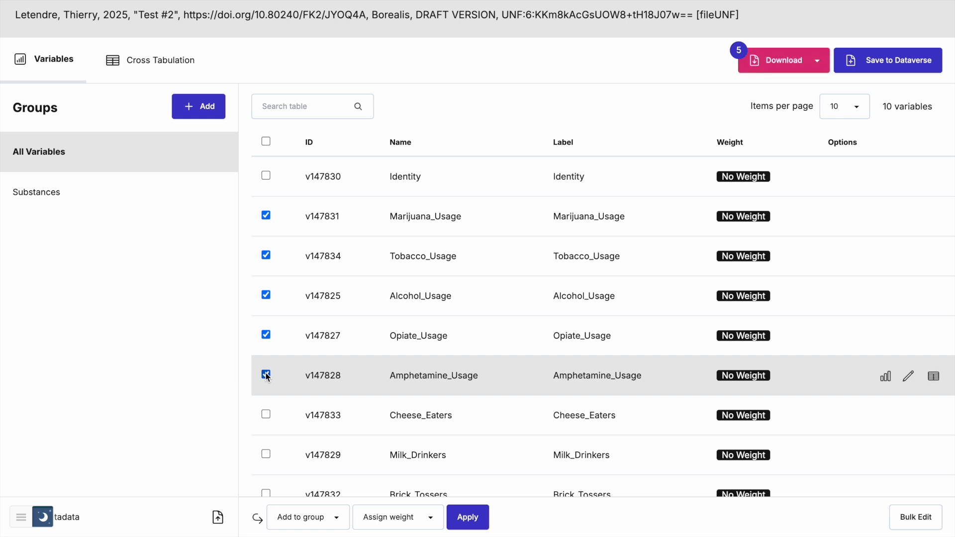
click(327, 519)
click(283, 491)
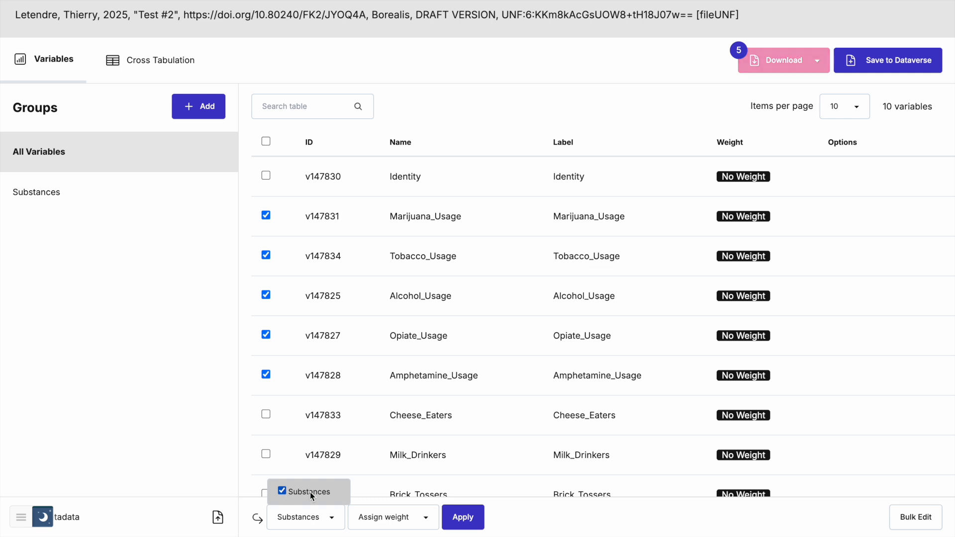
click(463, 518)
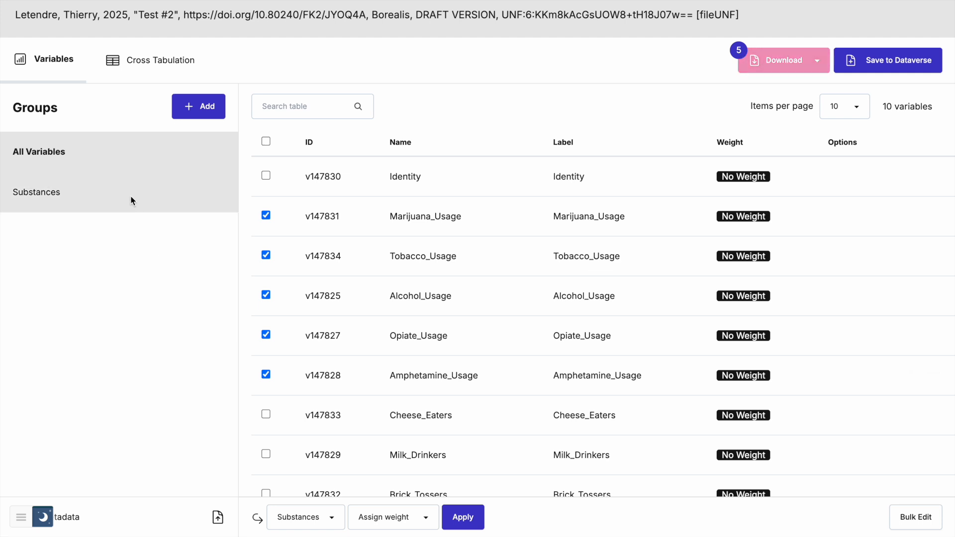
click(132, 199)
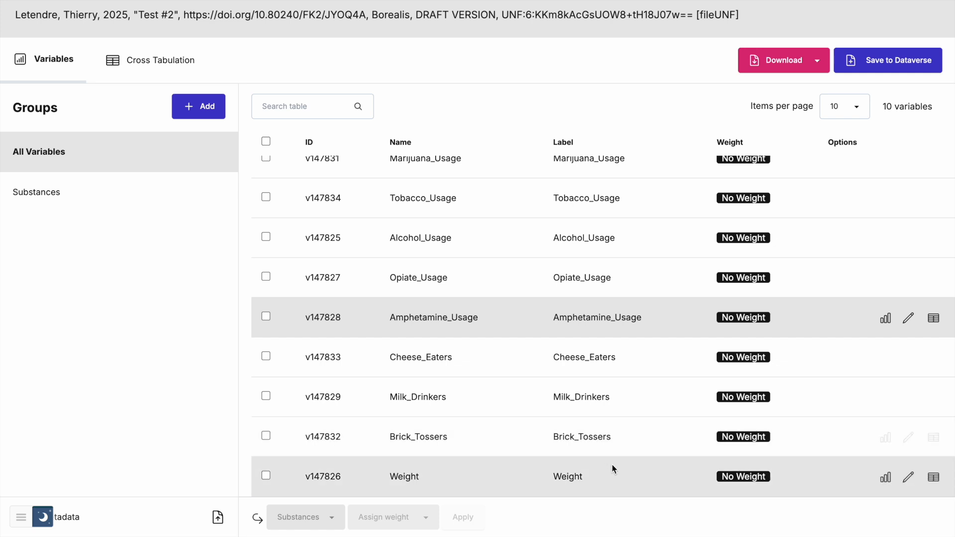
- Tick Is Weight for the Weight variable, then close its editor
click(908, 478)
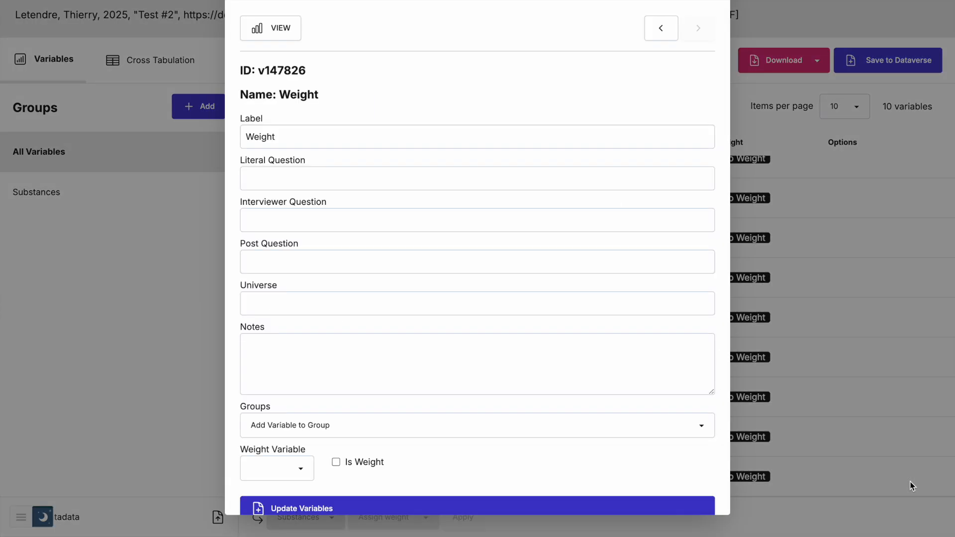
scroll(559, 384, down, 2)
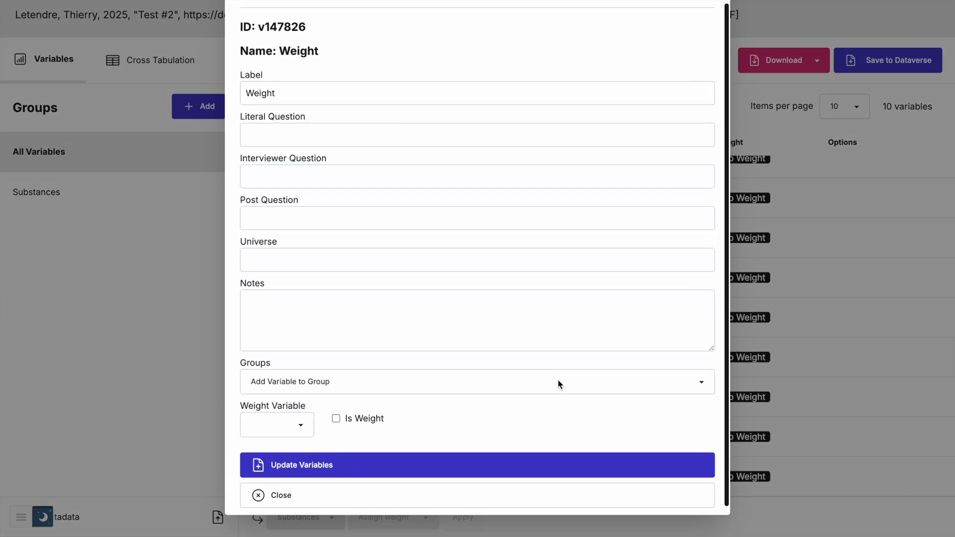
scroll(558, 384, down, 1)
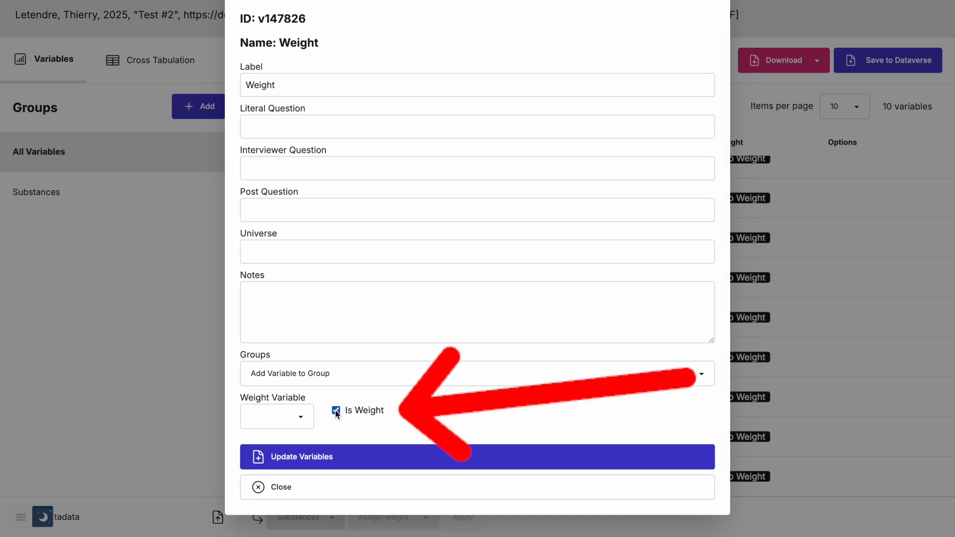
click(369, 457)
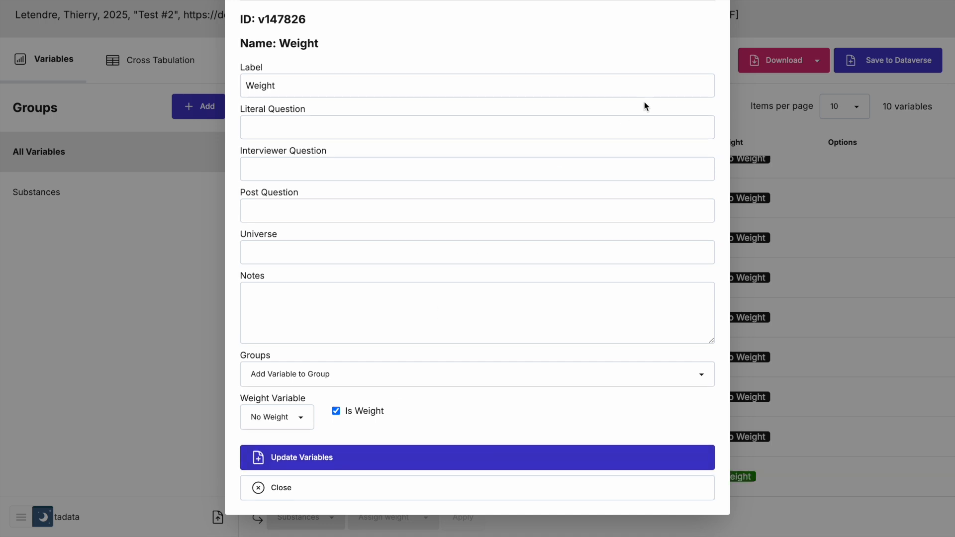
scroll(645, 105, up, 2)
click(715, 2)
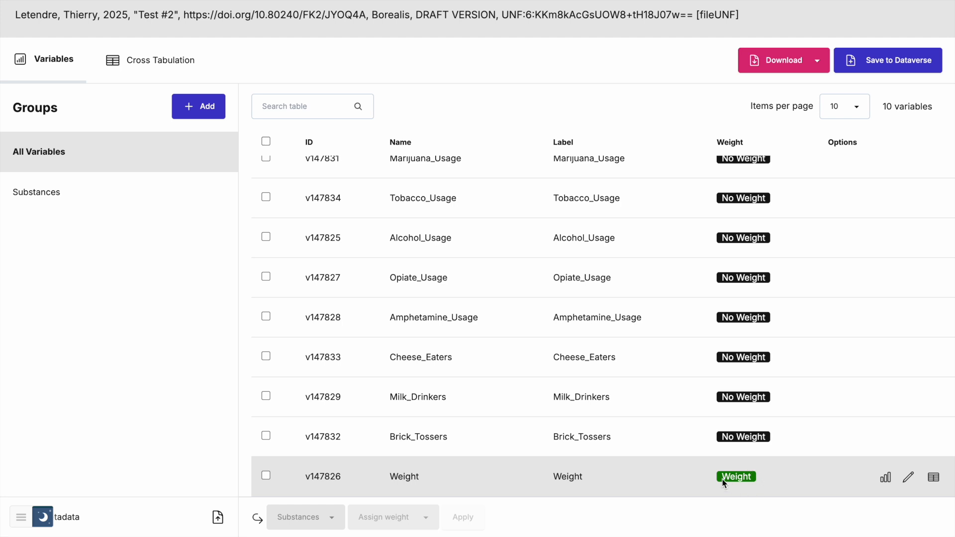
scroll(477, 306, up, 2)
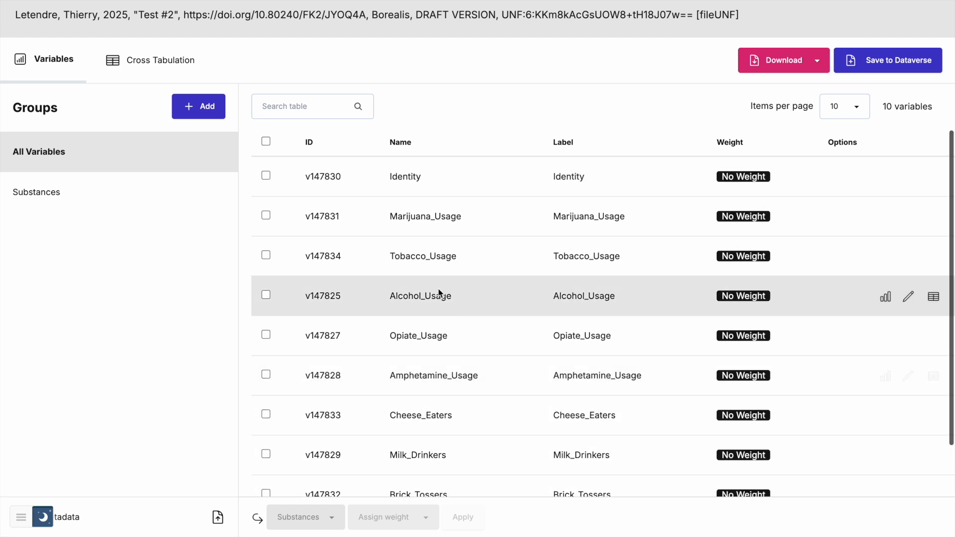
- Assign Weight to the five substance-usage variables and save the changes to Dataverse
click(266, 215)
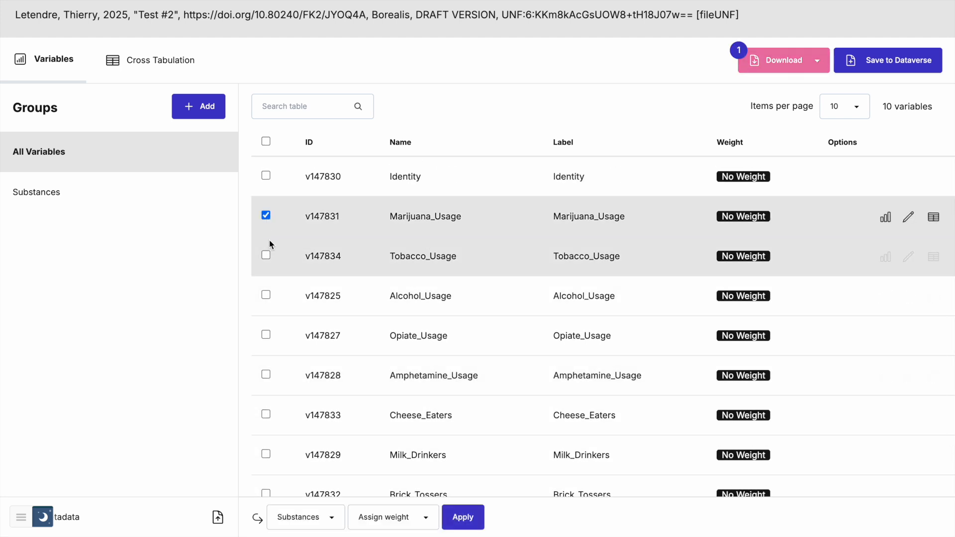
click(267, 255)
click(266, 295)
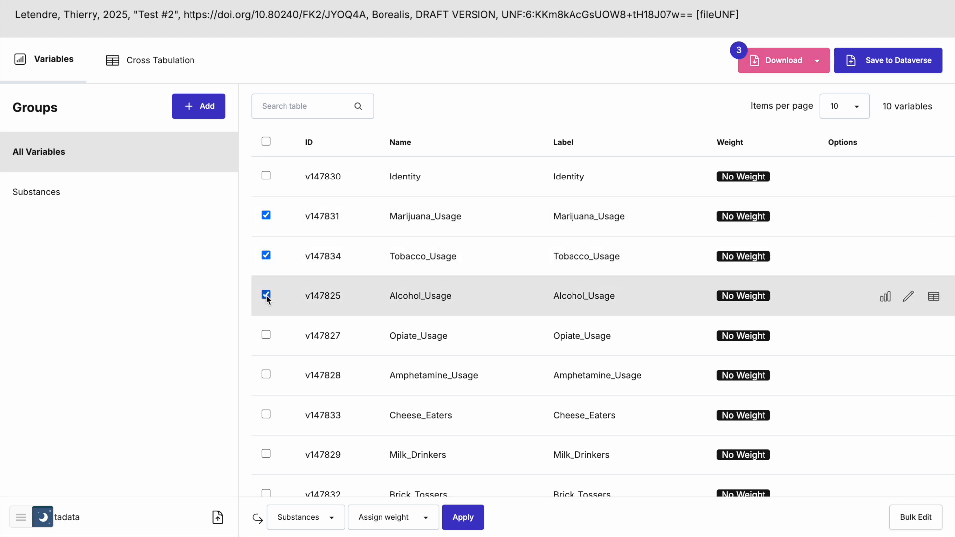
click(266, 334)
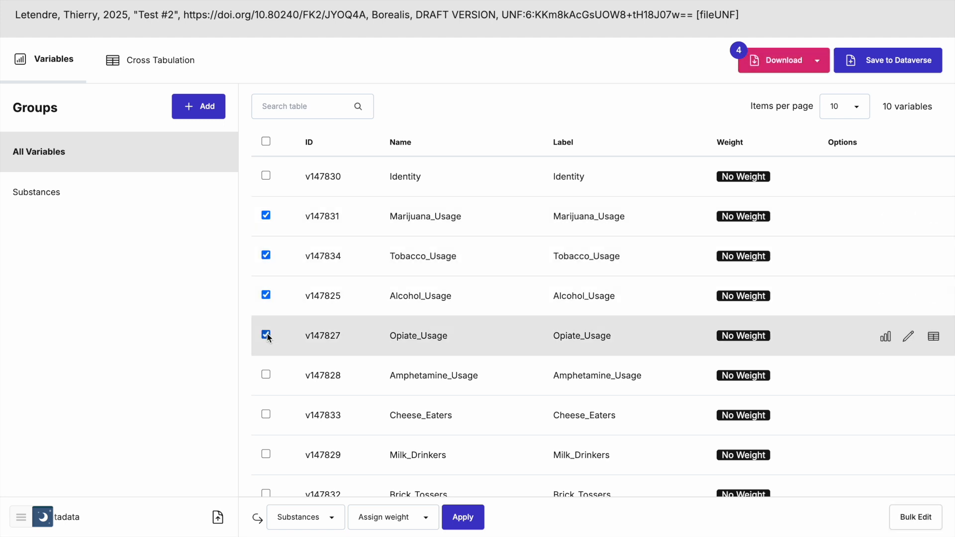
click(266, 374)
scroll(268, 378, down, 1)
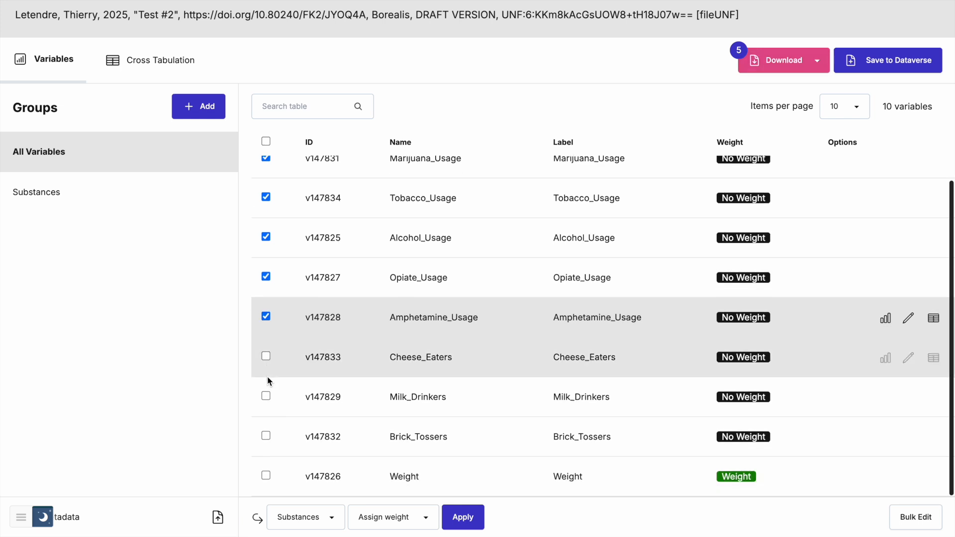
click(406, 525)
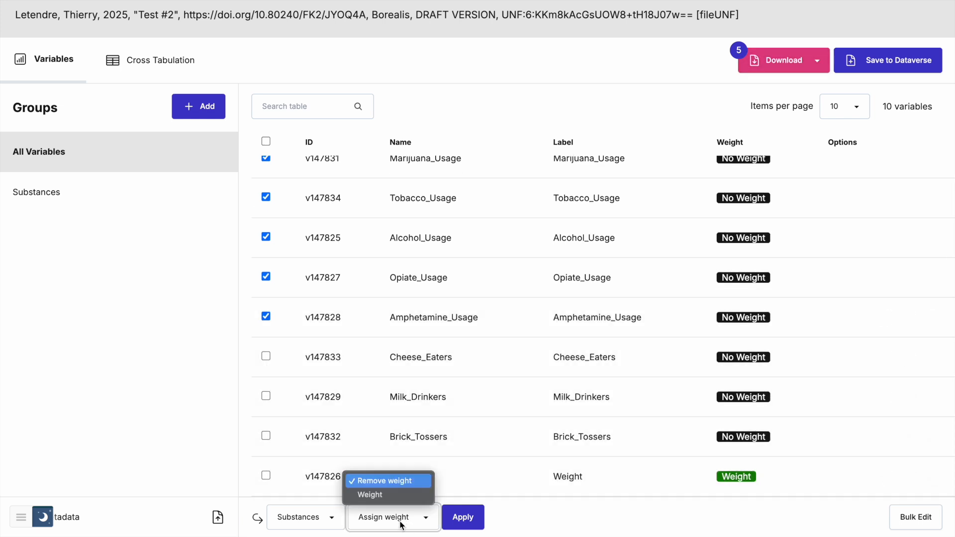
click(376, 495)
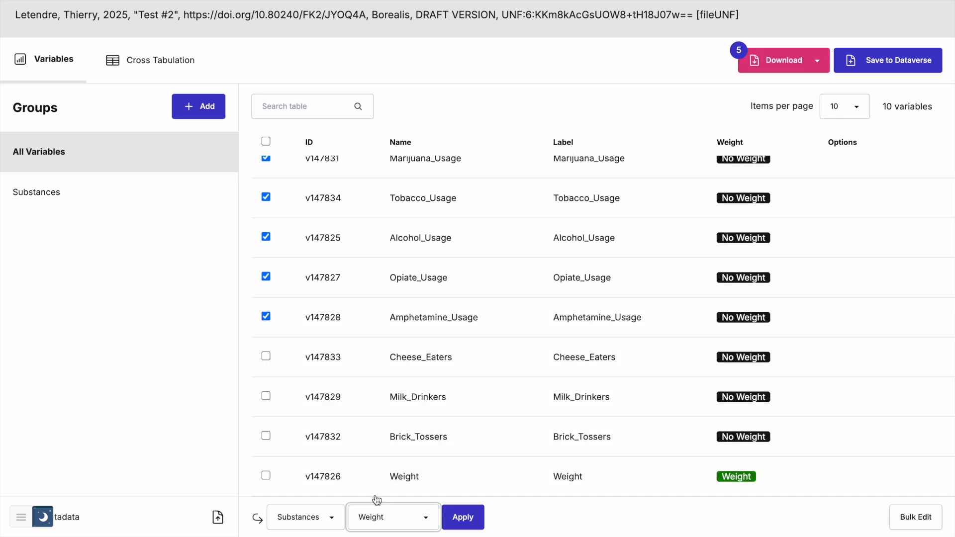
click(463, 518)
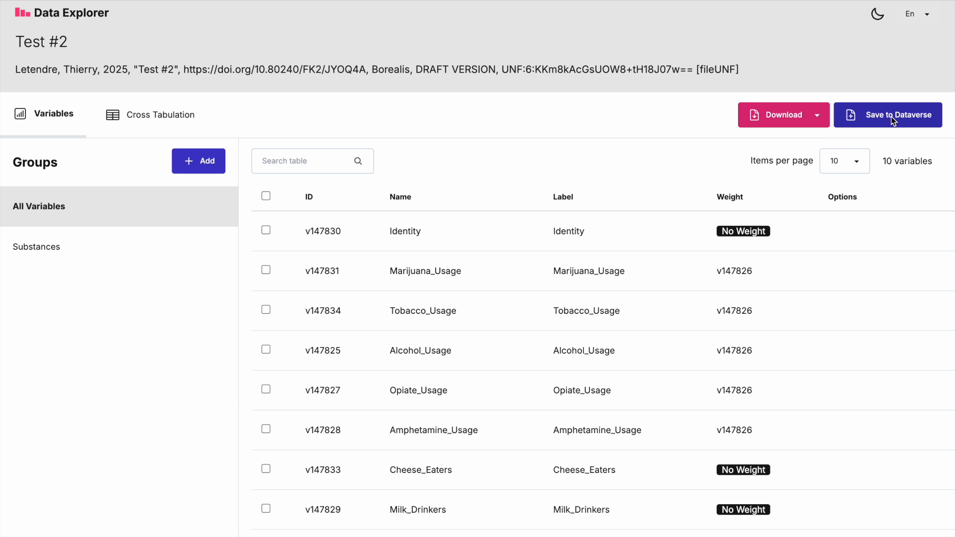
click(894, 121)
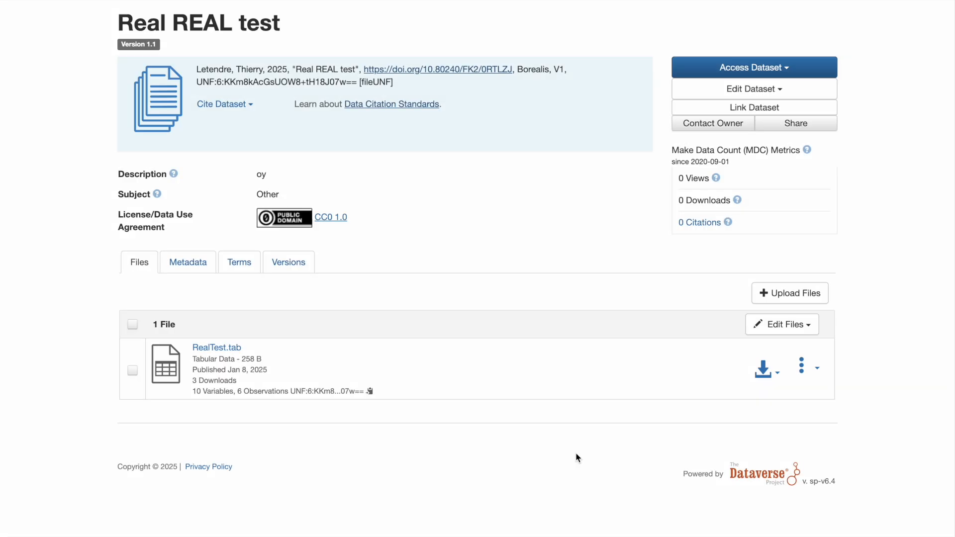
- Show the access and explore options for RealTest.tab
click(779, 375)
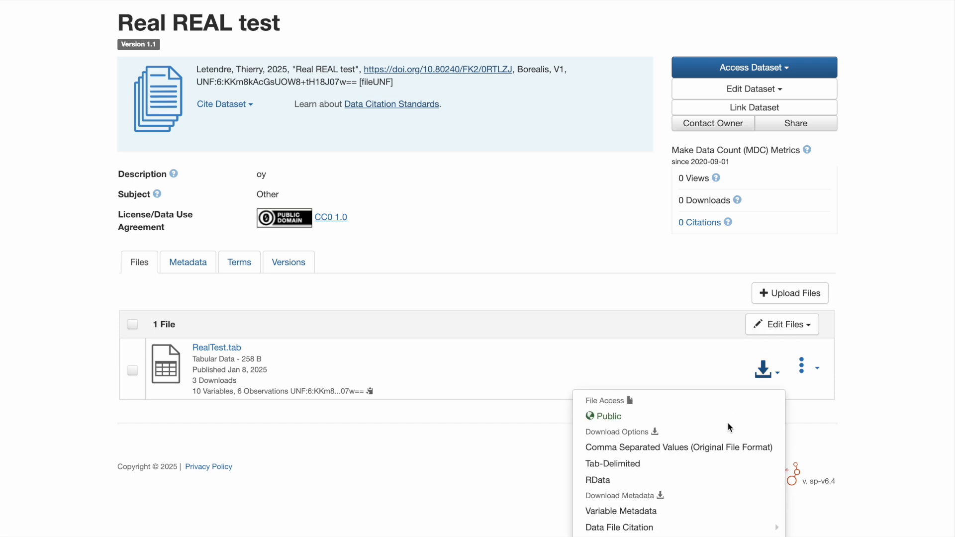
scroll(727, 425, down, 1)
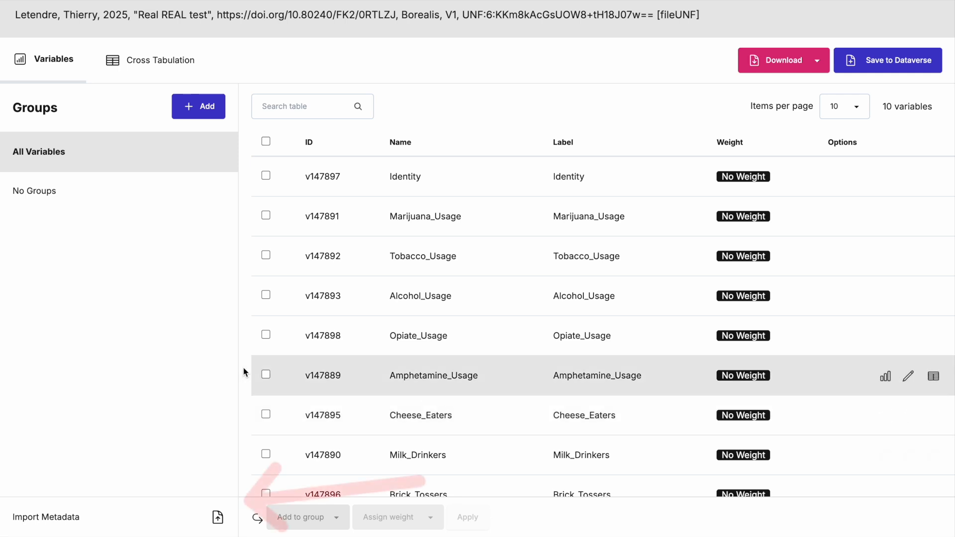
- Import RealTest-ddi.xml metadata without interviewer or post questions, then close the import form
click(114, 526)
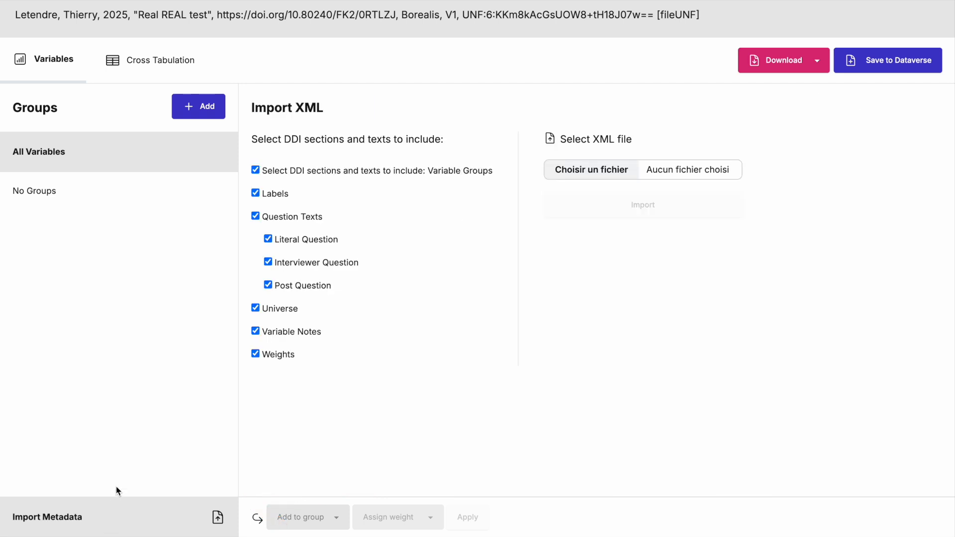
click(269, 263)
click(272, 288)
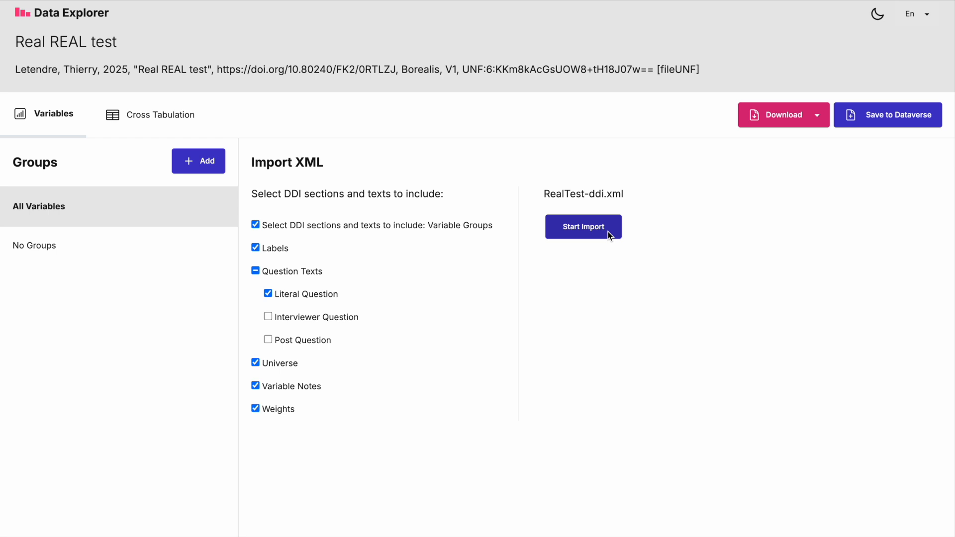
click(608, 231)
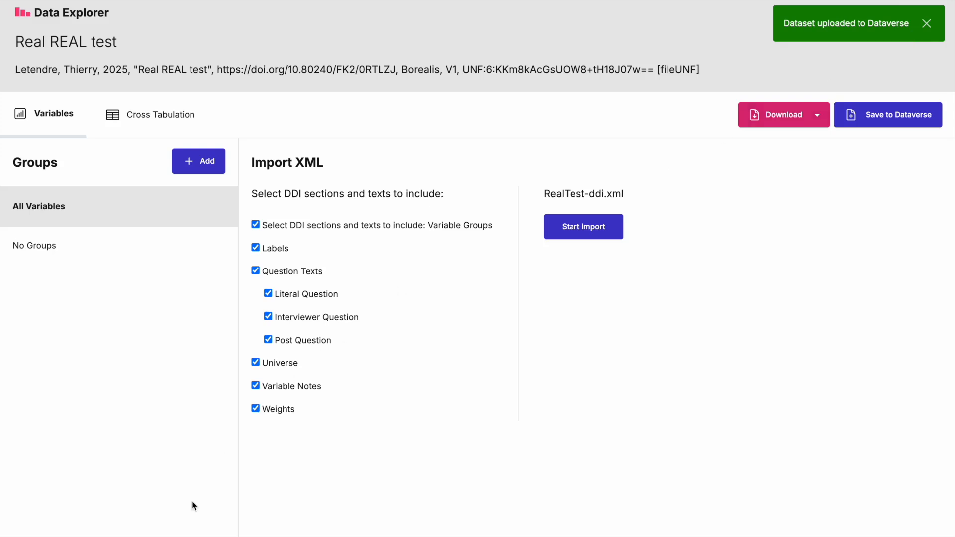
scroll(174, 524, down, 1)
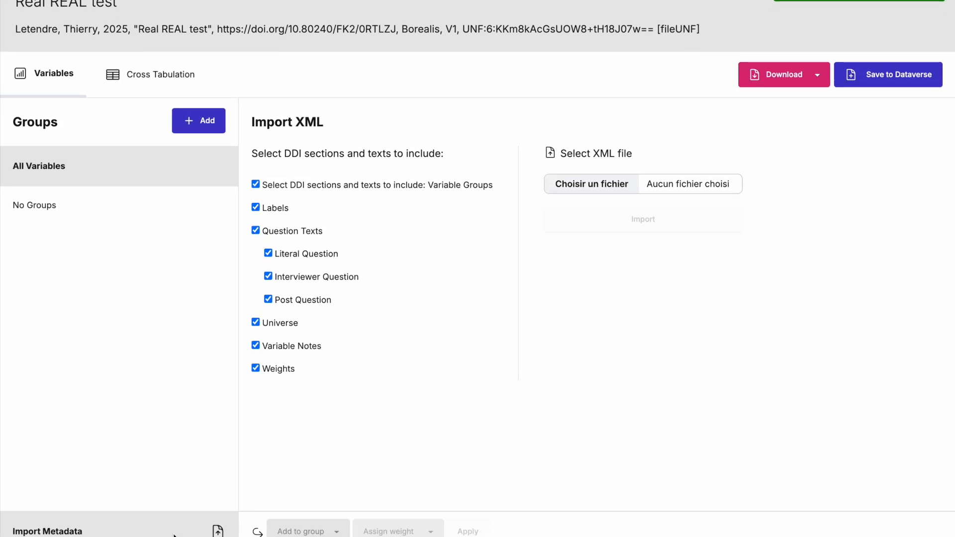
click(173, 524)
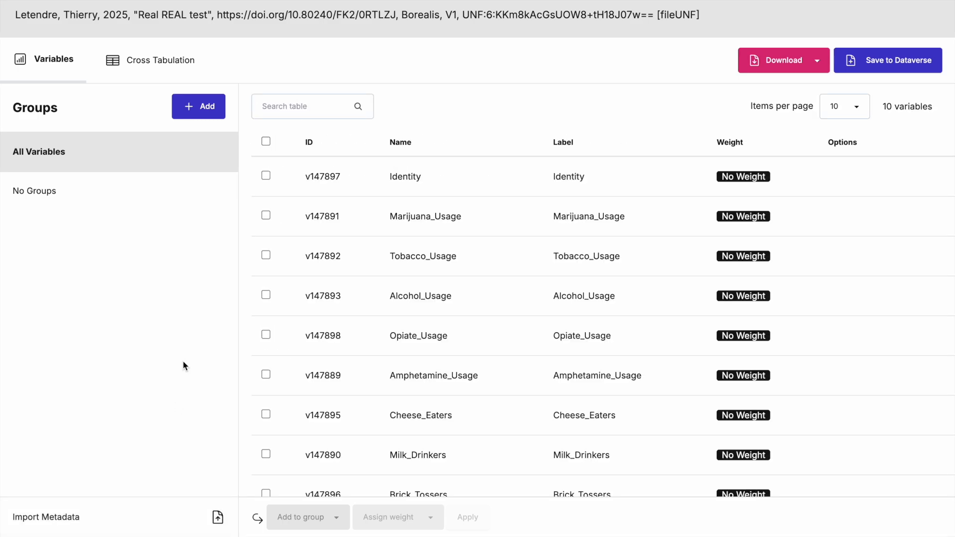